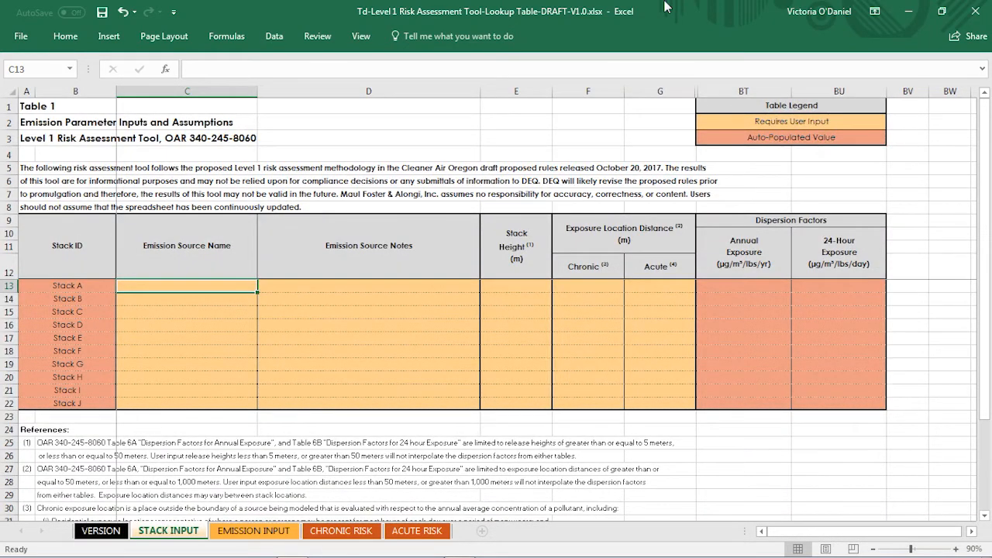
- Enter Stack A's emission source name as Boiler, notes as Natural Gas Fired, and stack height as 25.6 m
text(Boiler)
key(Tab)
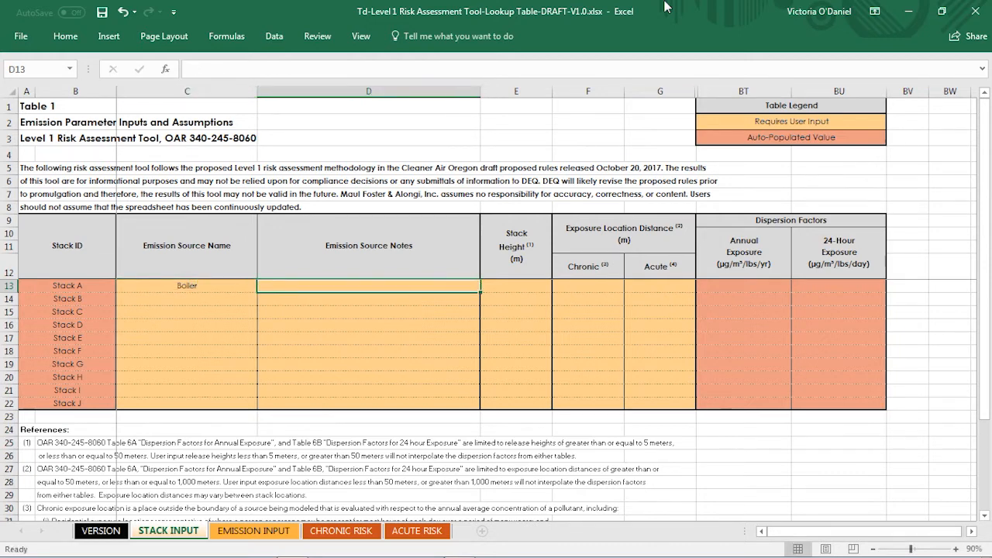
text(Natural Ga)
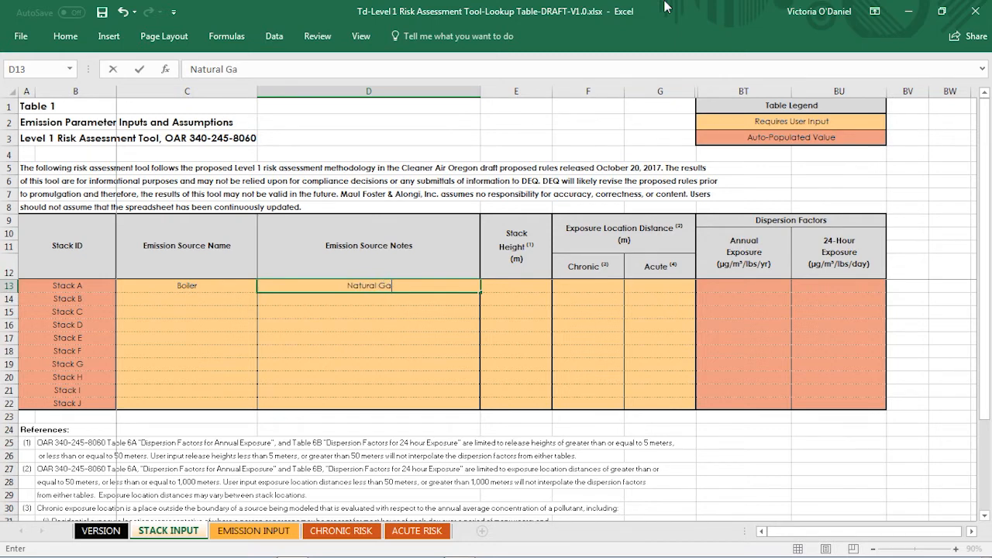
text(s Fired)
key(Tab)
text(25.6)
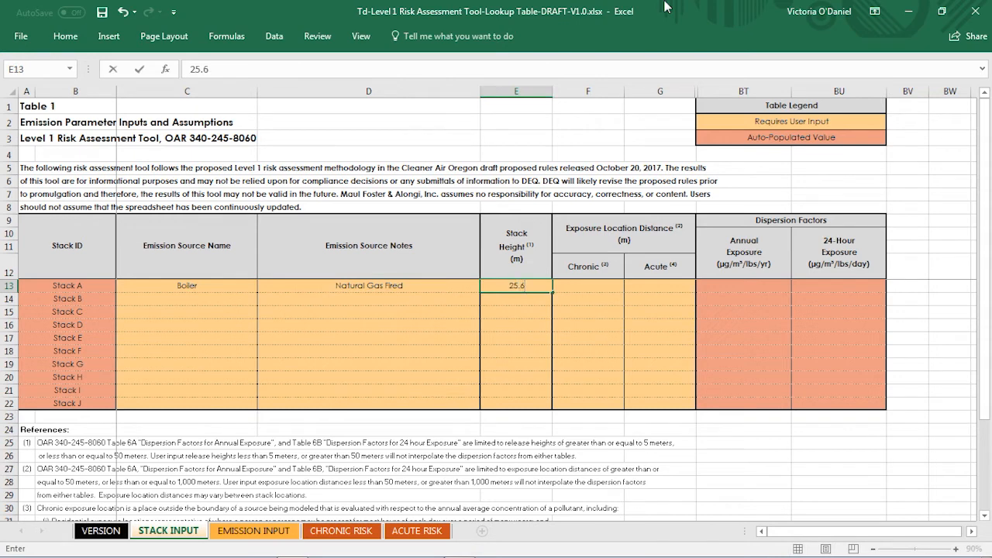
key(Tab)
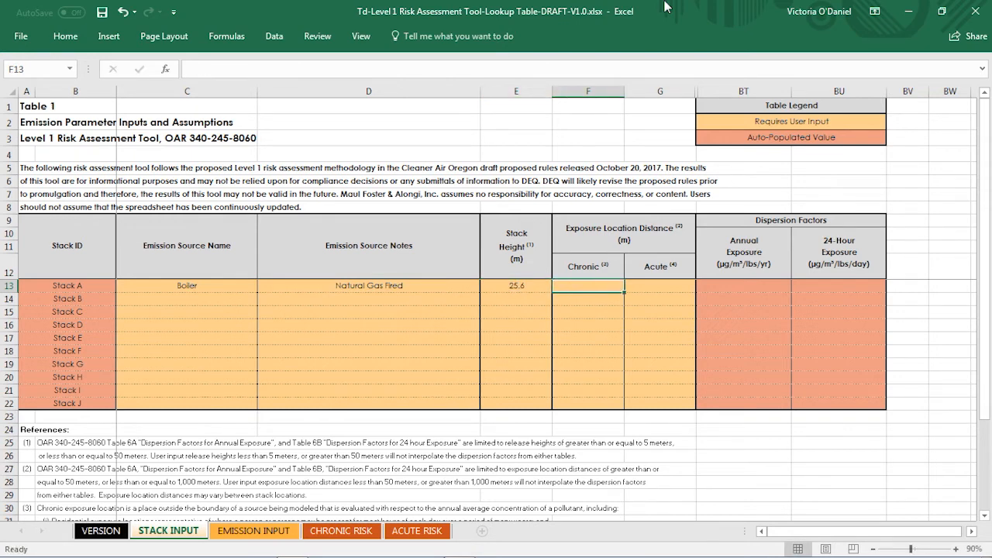
- Set Stack A's exposure location distances to 350 m chronic and 150 m acute
text(350)
key(Tab)
text(17)
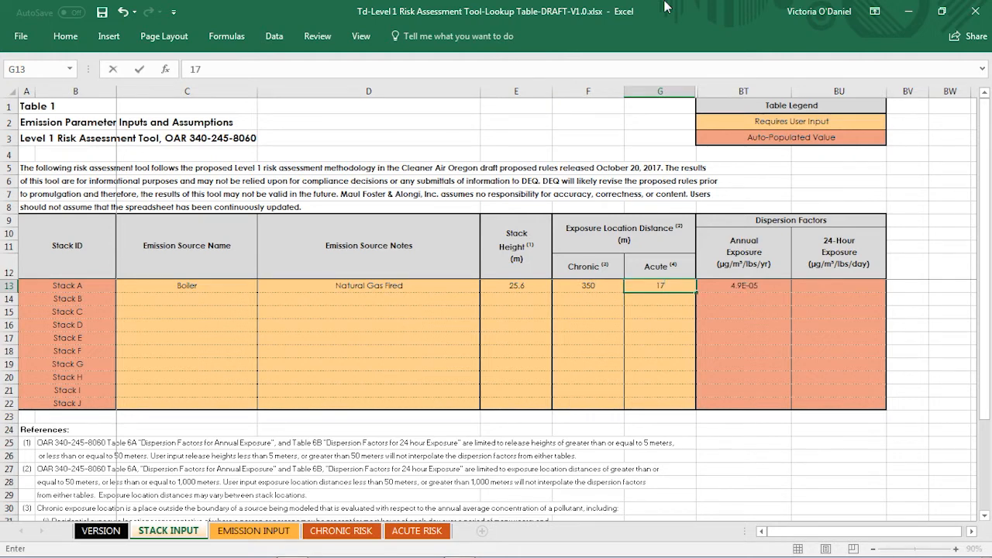
key(BackSpace)
text(50)
key(Return)
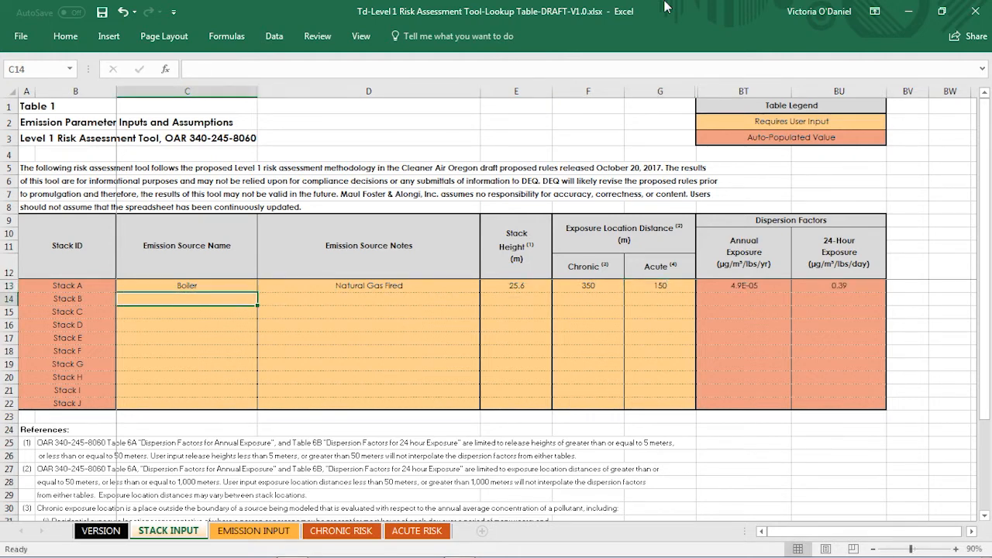
- Enter Stack B's emission source name as Dryer, notes as Direct Fired, and stack height as 16.8 m
text(Dryer)
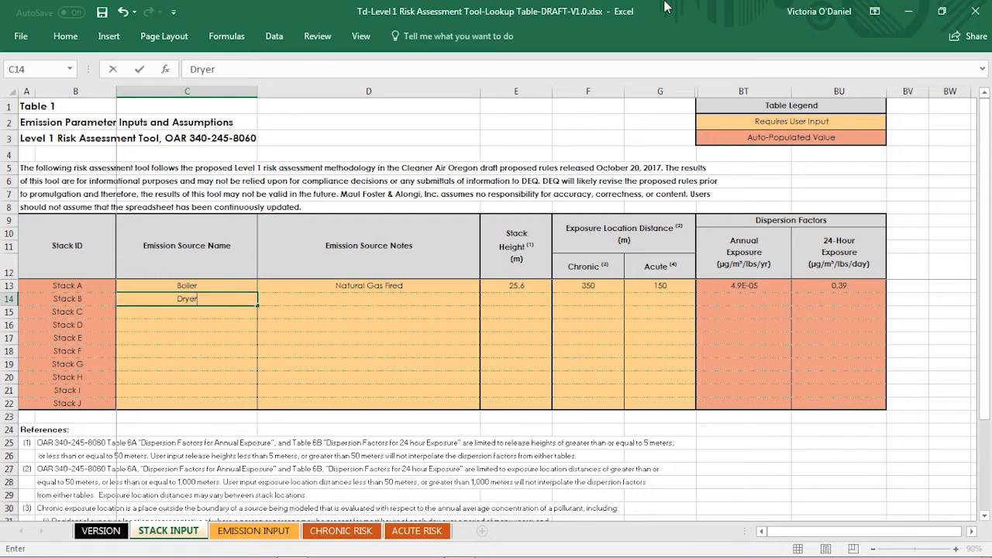
key(Tab)
text(Dire)
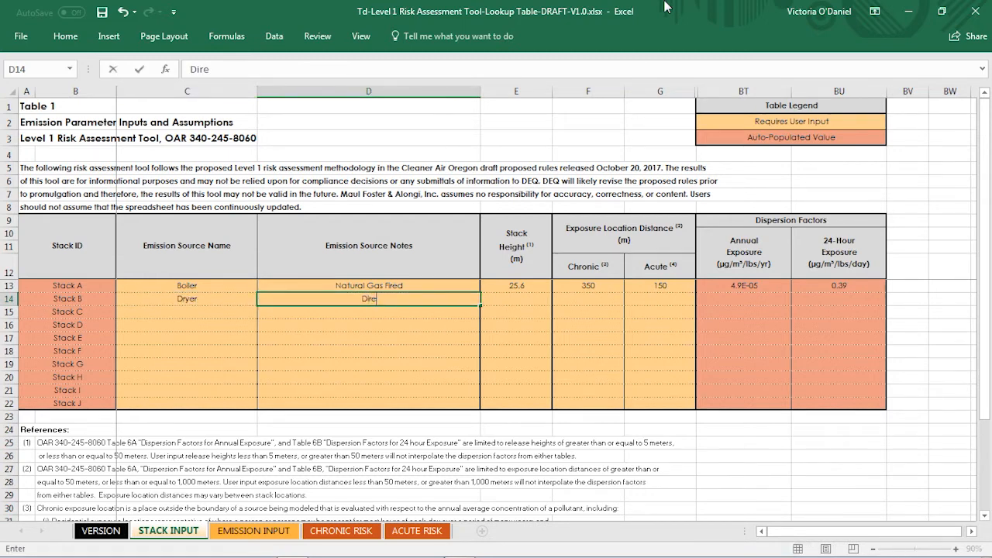
text(ct Fired)
key(Tab)
text(16.8)
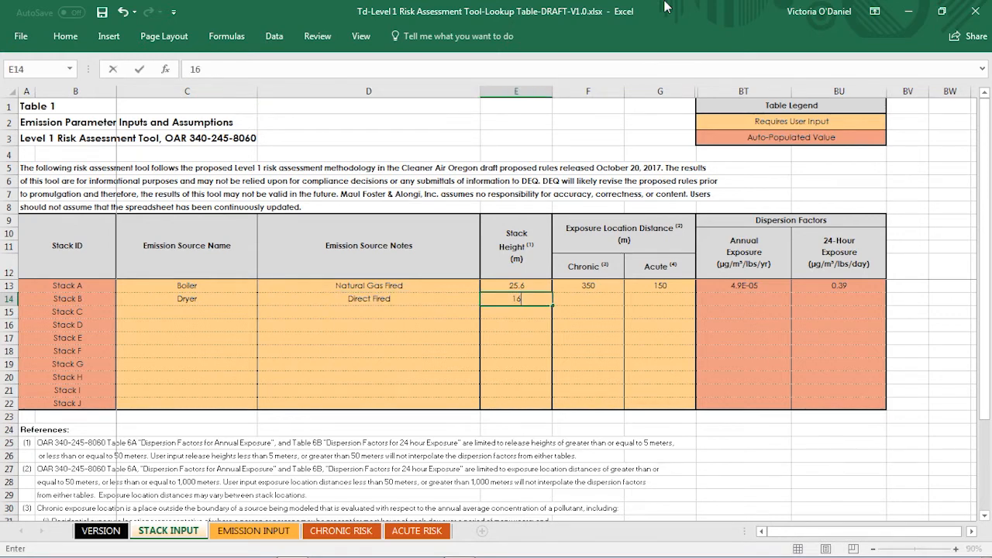
key(Tab)
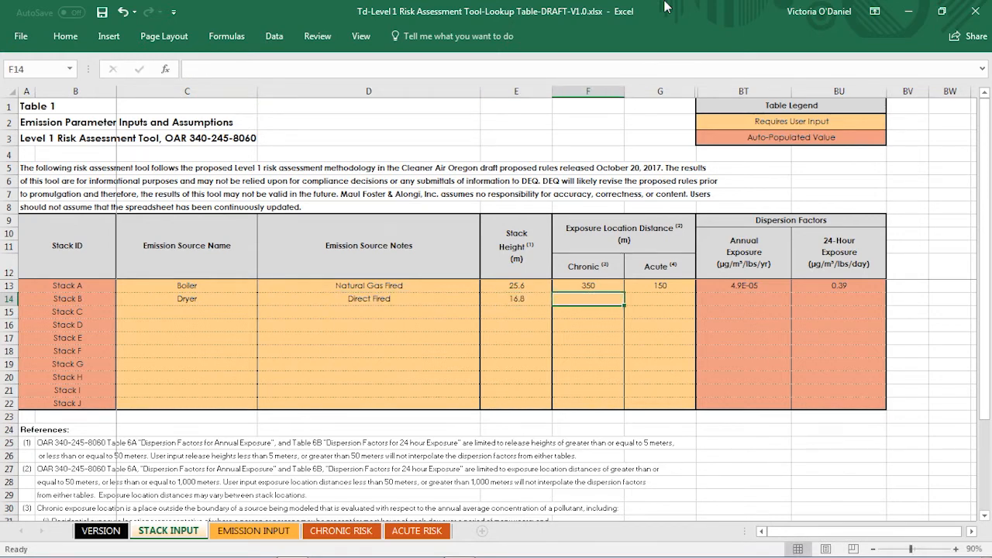
- Set Stack B's exposure location distances to 275 m chronic and 150 m acute
text(275)
key(Tab)
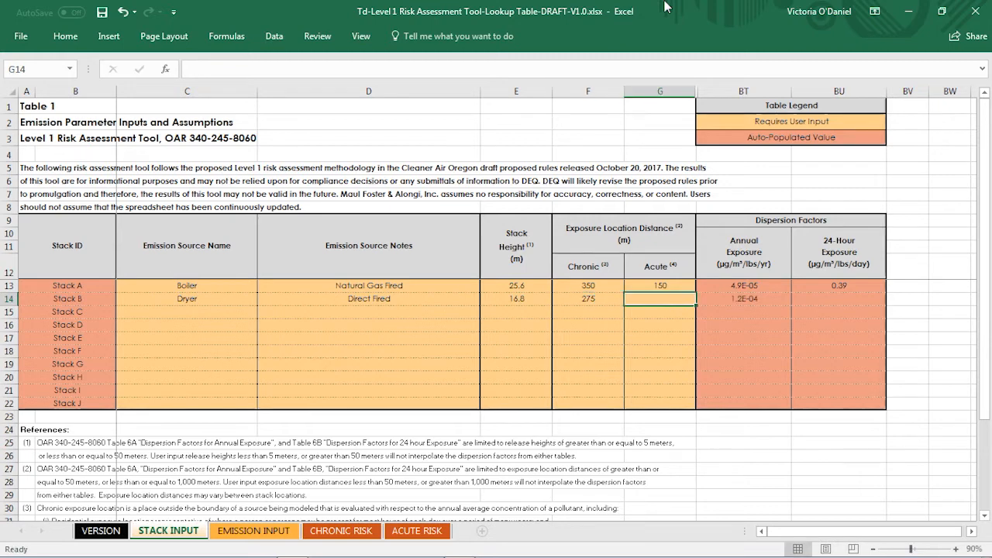
text(150)
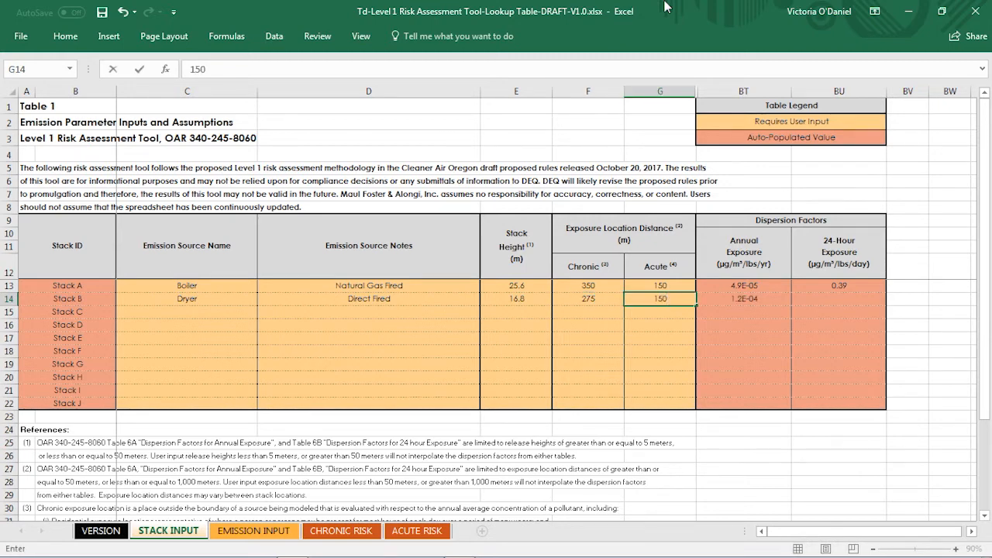
key(Left)
- Review the source names, stack heights, exposure distances and calculated dispersion factors for Stacks A and B
key(Left)
key(Left)
key(Left)
key(Up)
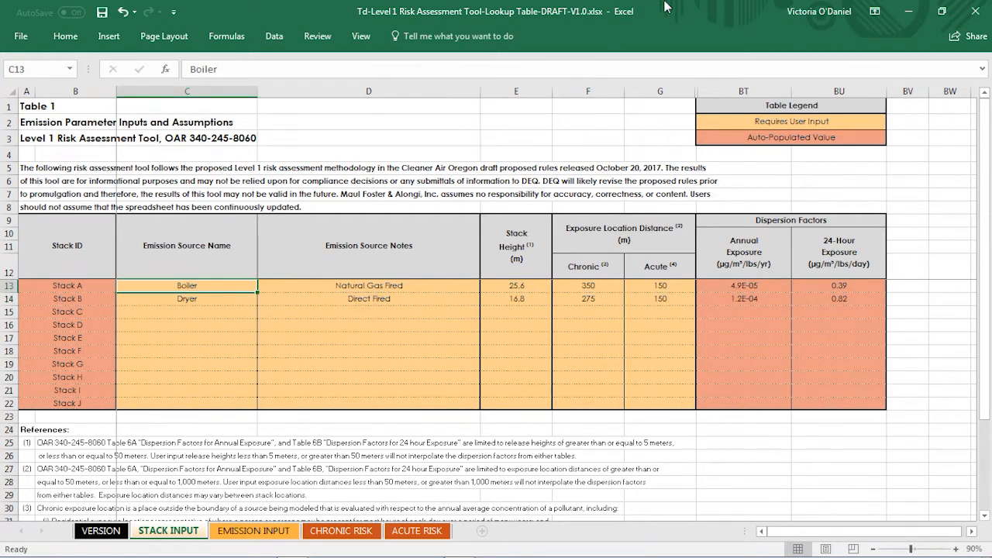
key(shift+Down)
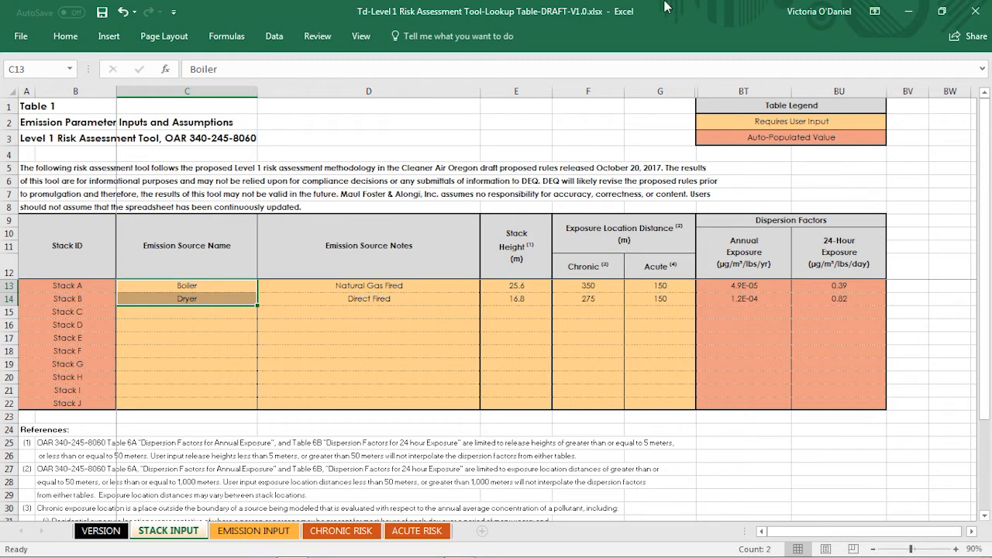
key(Right)
key(Right)
key(shift+Down)
key(shift+Right)
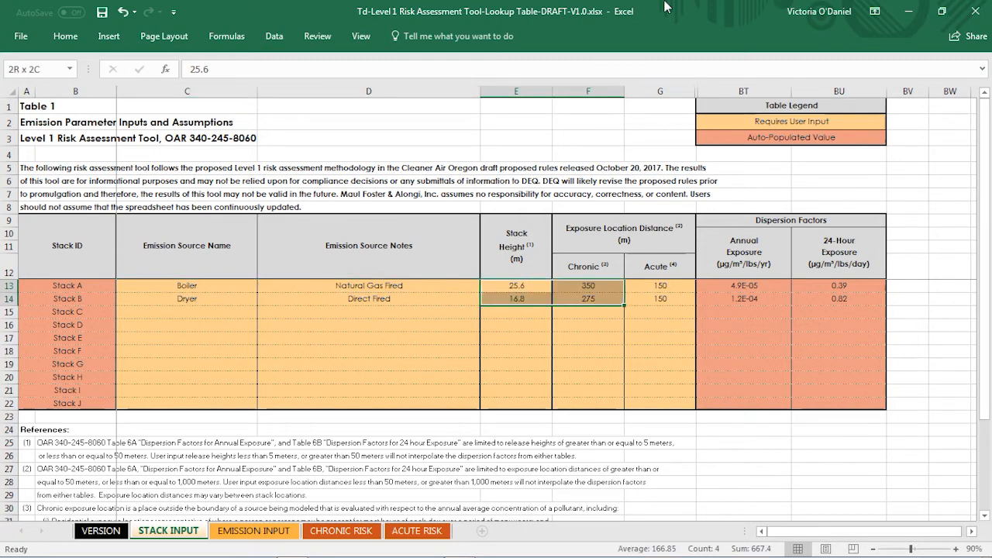
key(shift+Right)
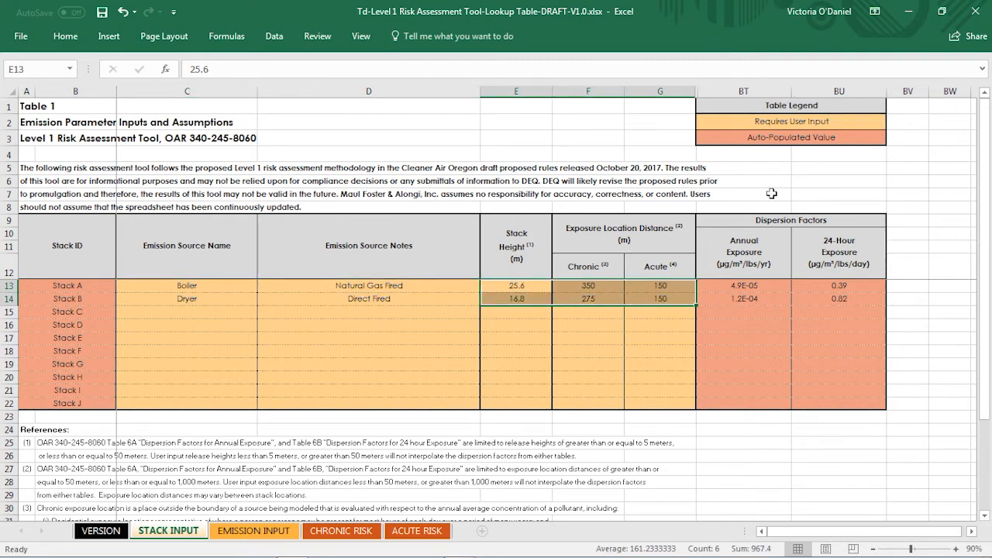
click(771, 220)
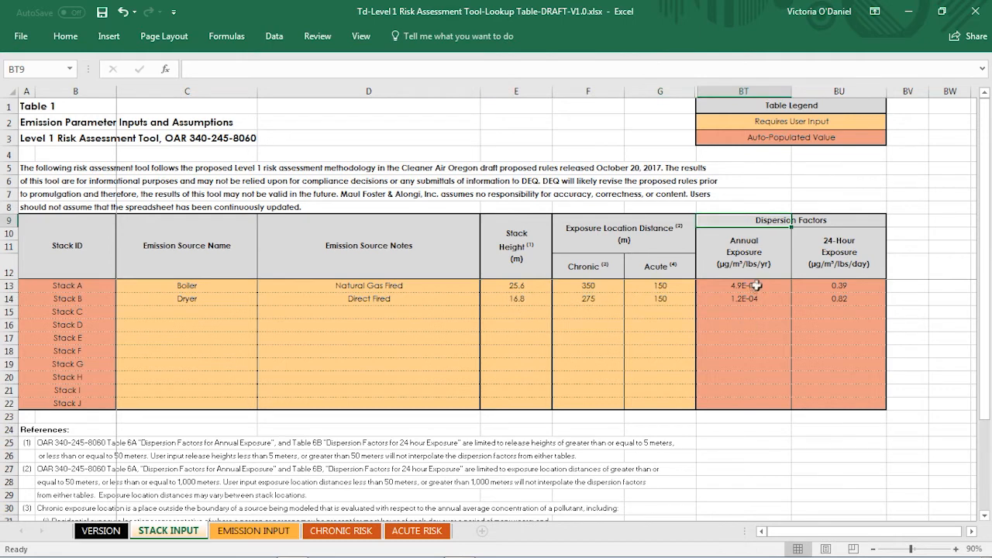
drag(755, 285, 820, 308)
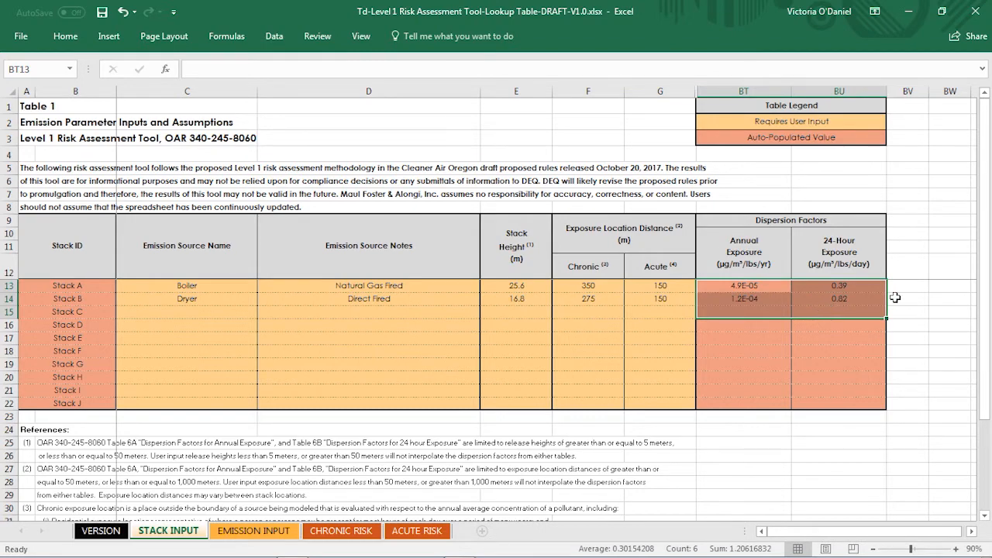
- On the Emission Input sheet, add Acrolein as the first air toxic contaminant with Boiler emissions of 0.056 lbs/day and 20.6 lbs/yr
key(ctrl+Page_Down)
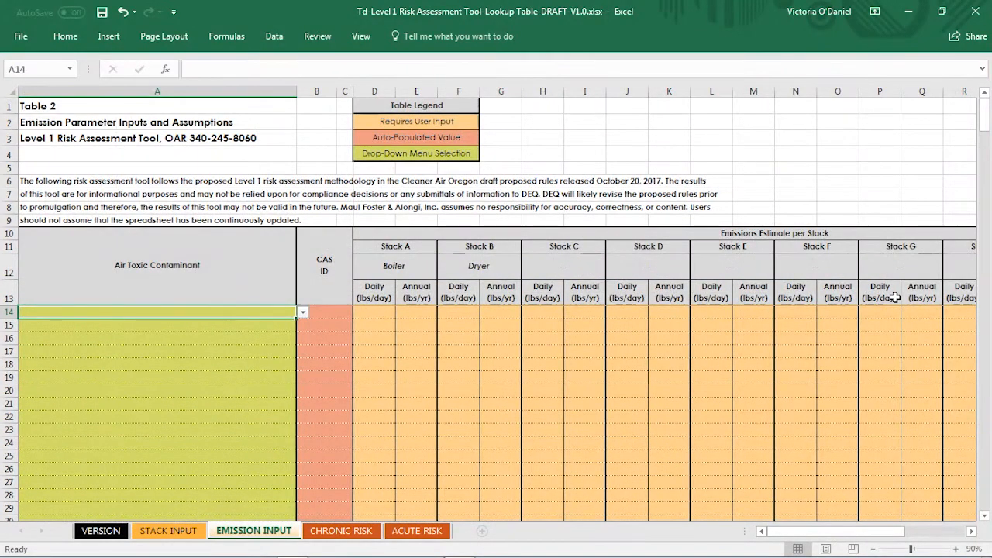
drag(375, 266, 491, 266)
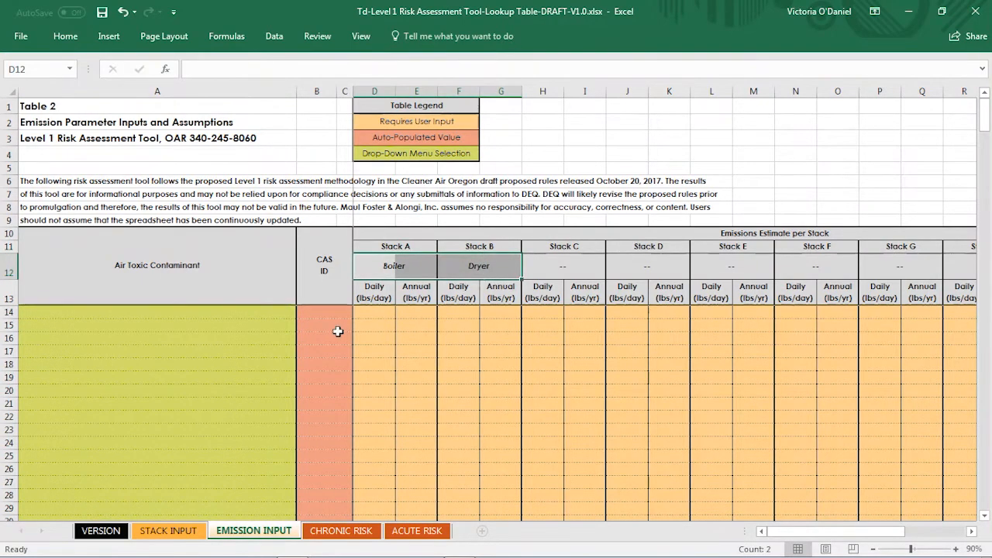
click(287, 314)
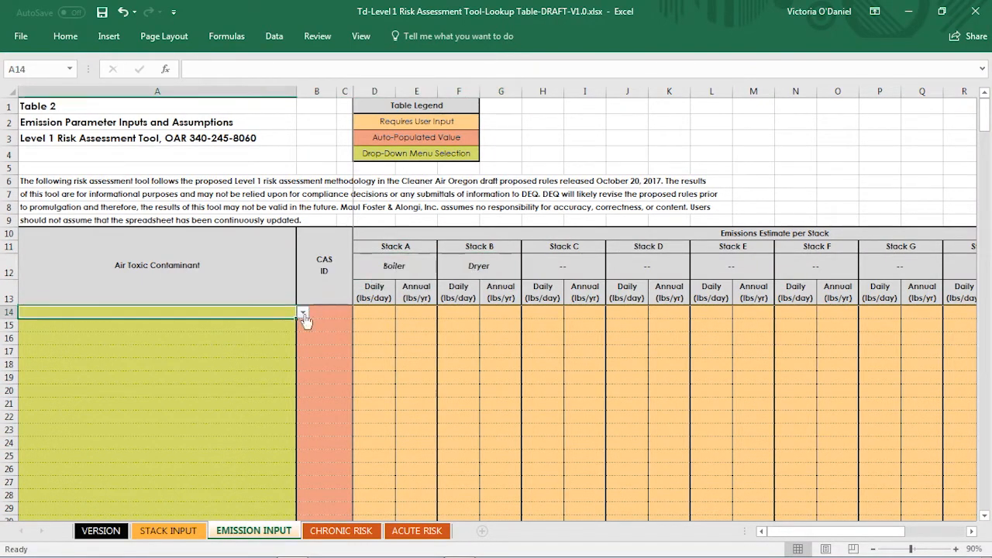
click(303, 313)
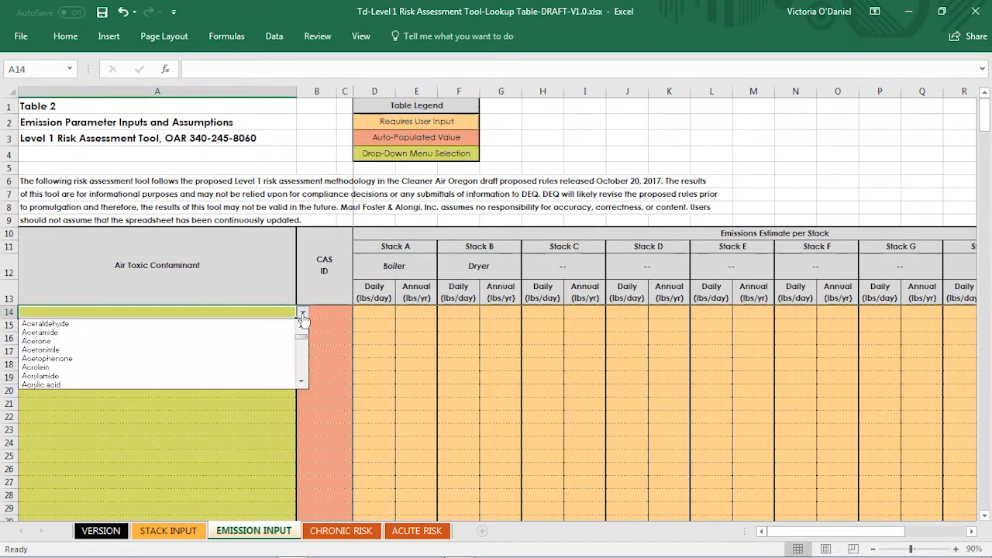
click(277, 367)
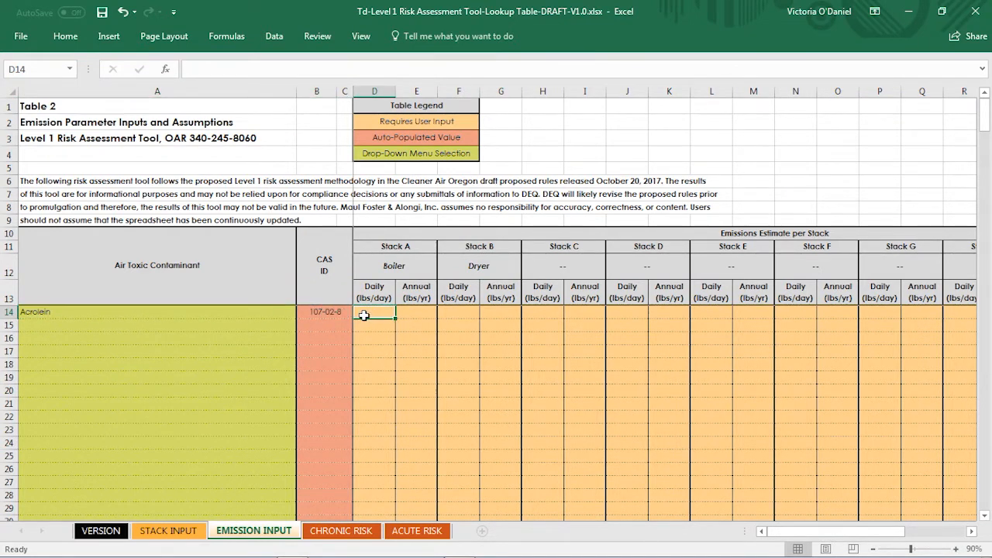
text(0.056)
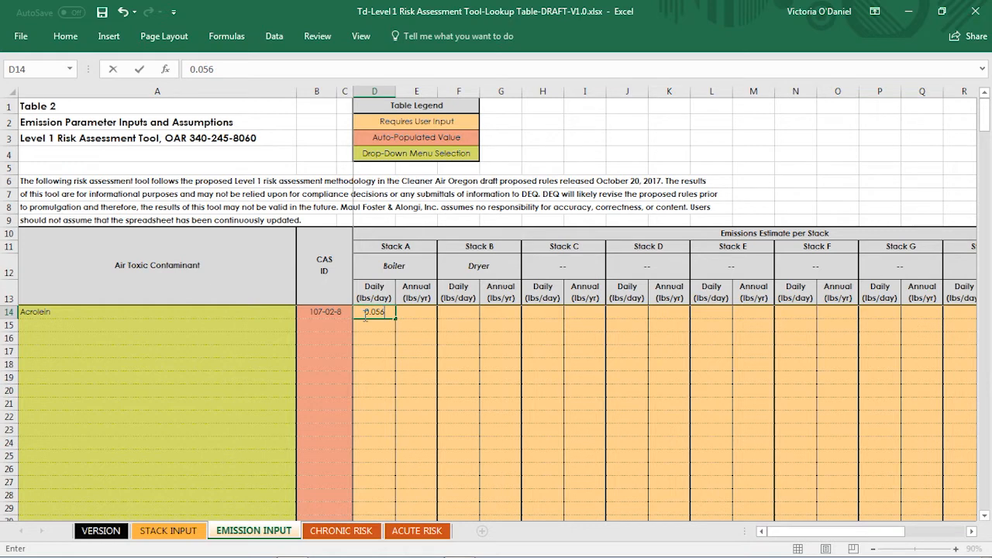
key(Tab)
text(20.6)
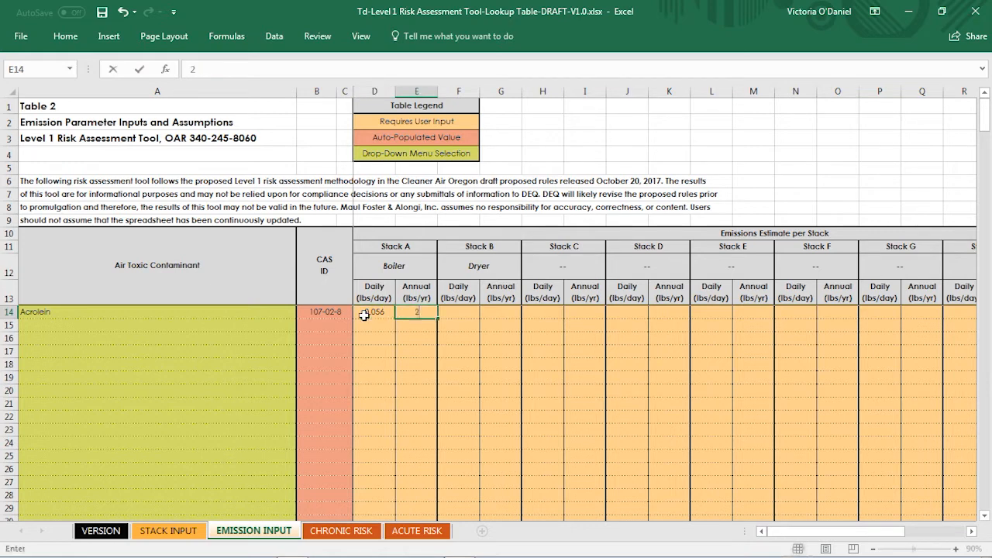
- Add Formaldehyde as the second contaminant with Boiler emissions of 0.94 lbs/day and 343 lbs/yr
click(276, 326)
click(302, 327)
drag(304, 348, 307, 399)
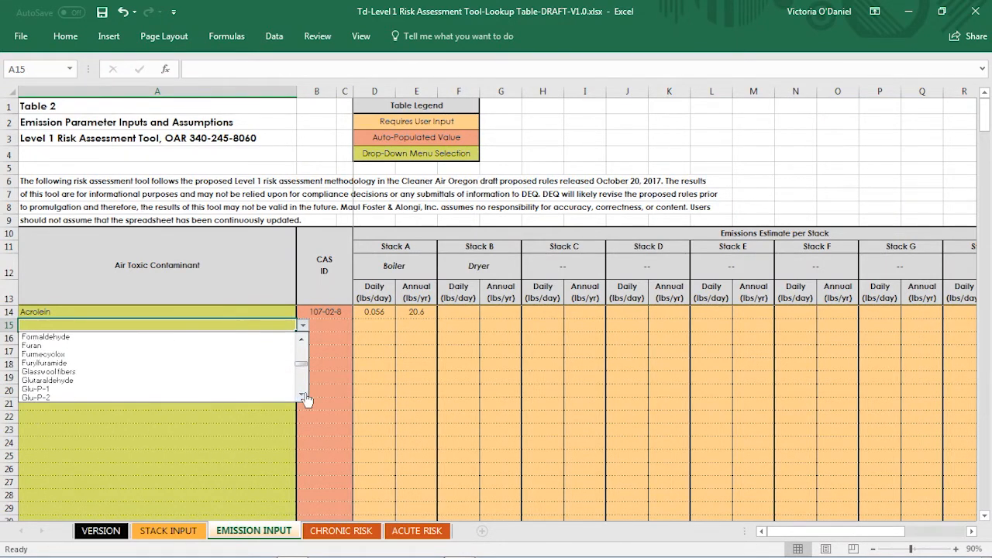
click(202, 337)
click(370, 323)
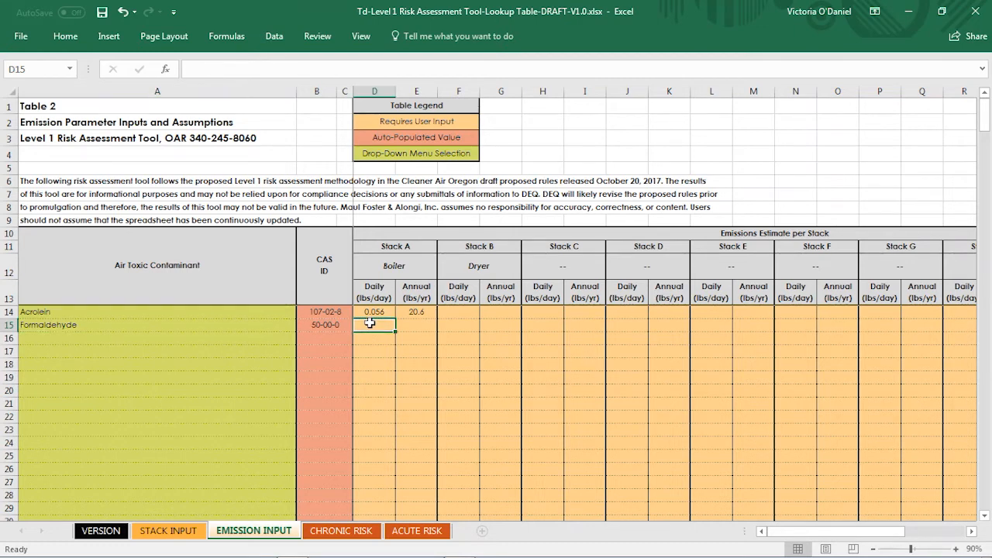
text(0.04)
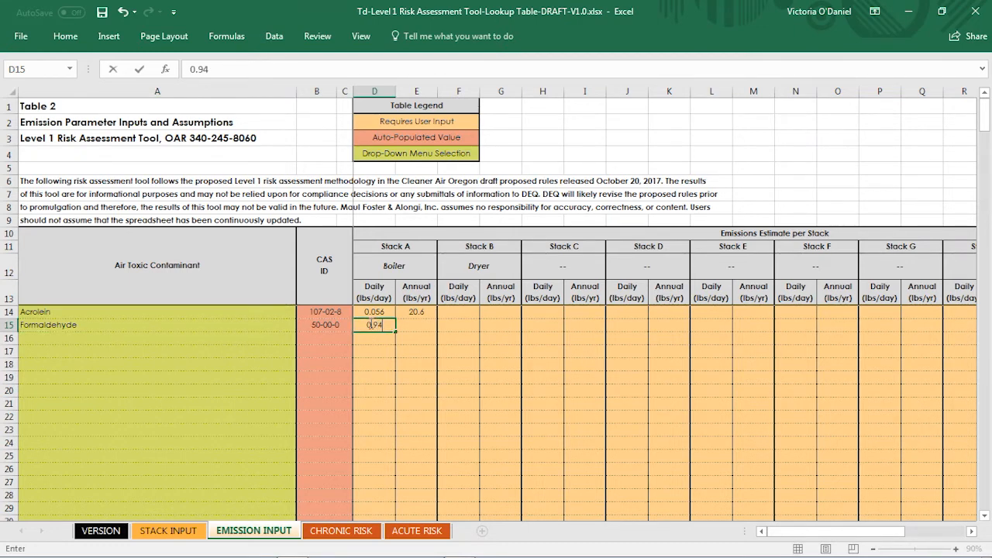
key(Tab)
text(343)
key(Tab)
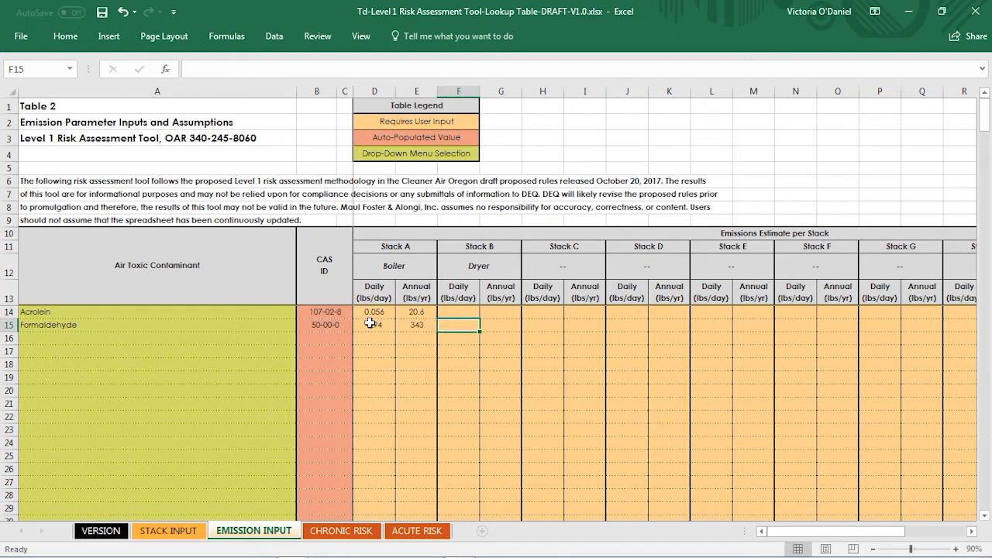
- Enter the Dryer's formaldehyde emissions as 22.9 lbs/day and 8372 lbs/yr
text(22.9)
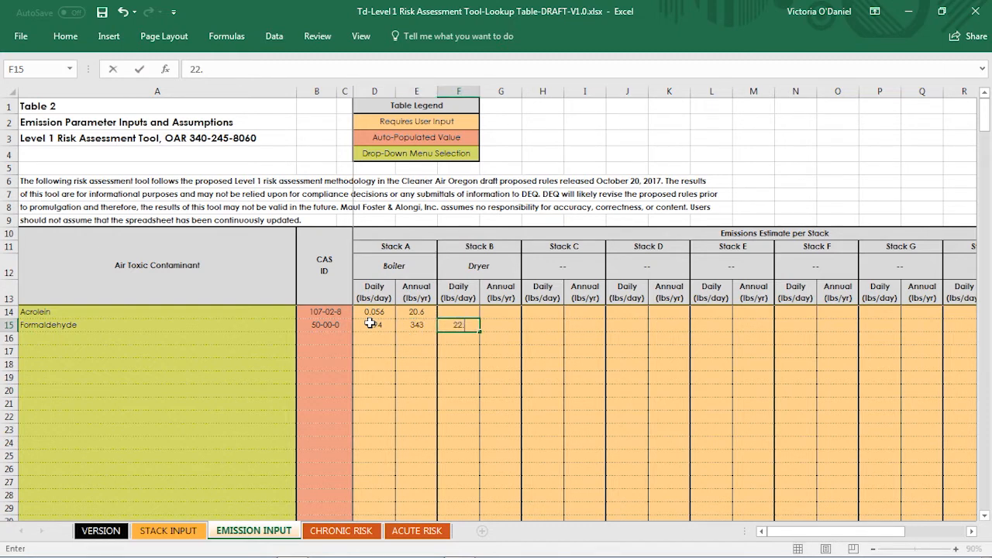
key(Tab)
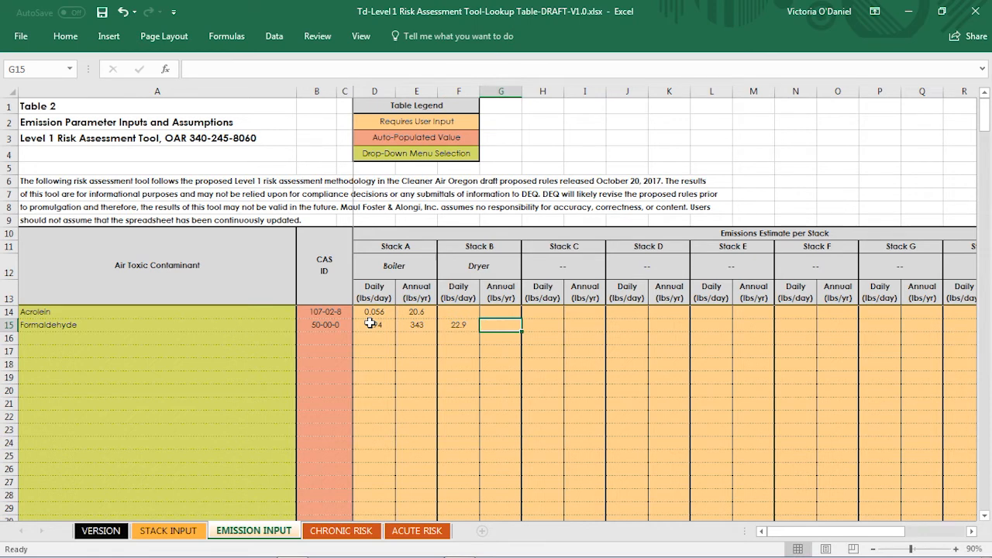
text(8372)
key(Return)
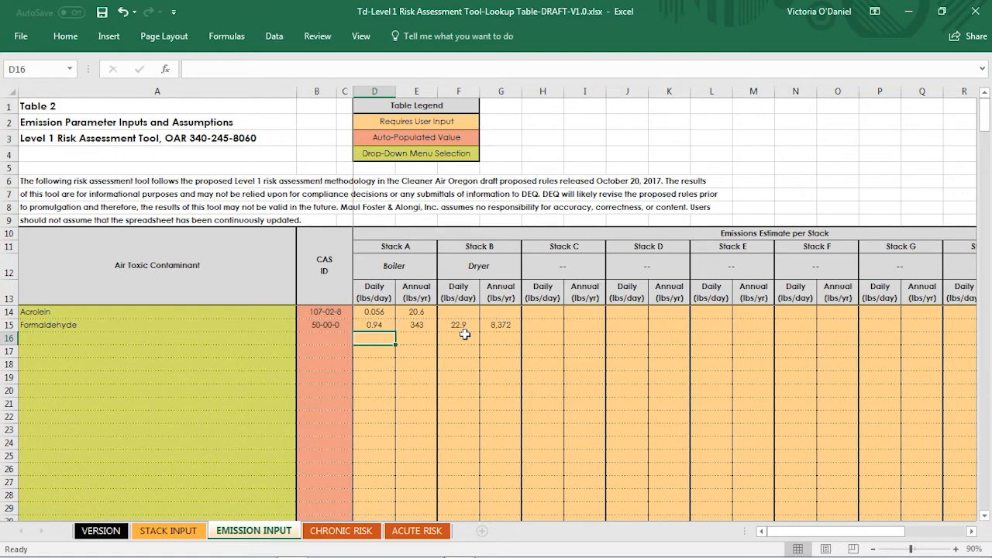
- On the Chronic Risk sheet, review the cancer and noncancer facility totals for the Boiler and Dryer stacks
key(ctrl+Page_Down)
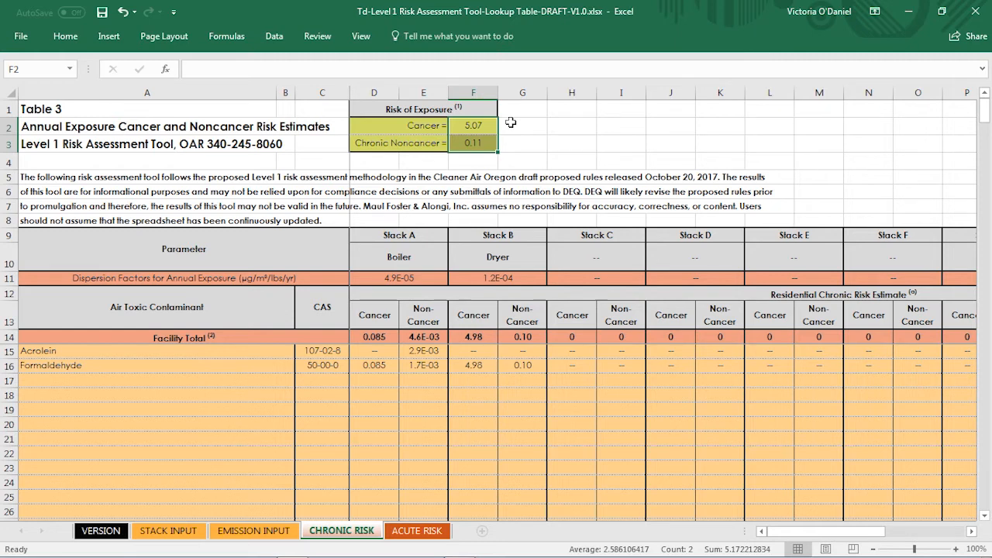
click(392, 257)
drag(392, 257, 514, 254)
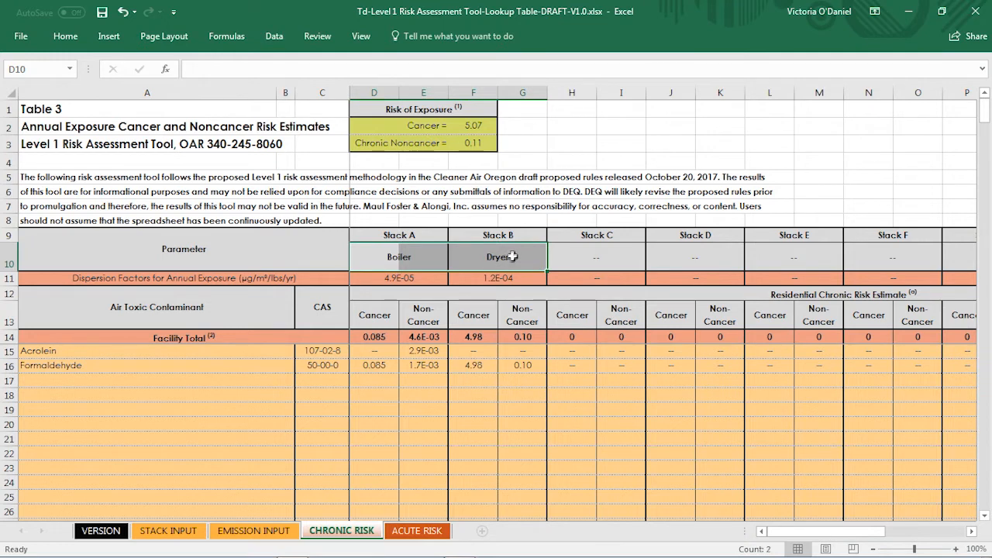
click(387, 335)
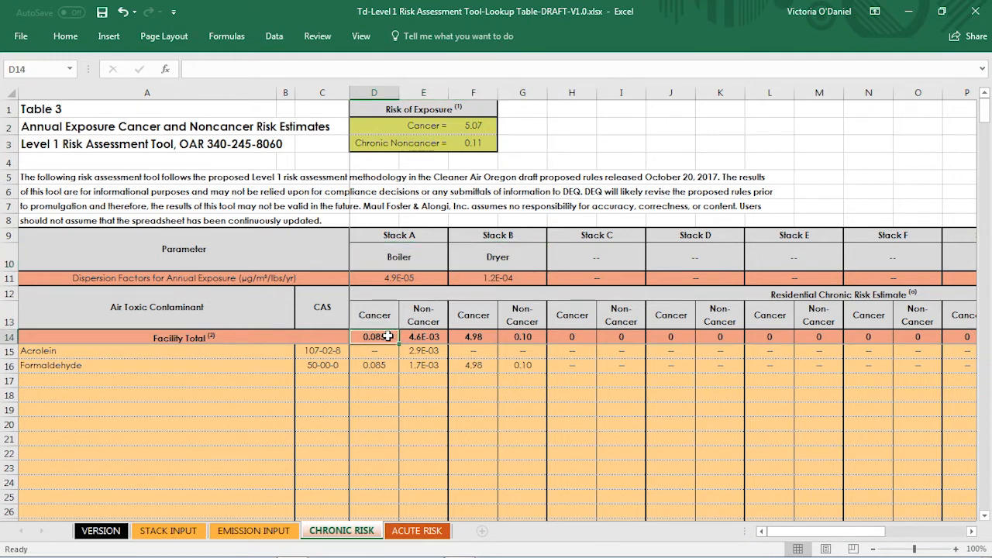
key(Right)
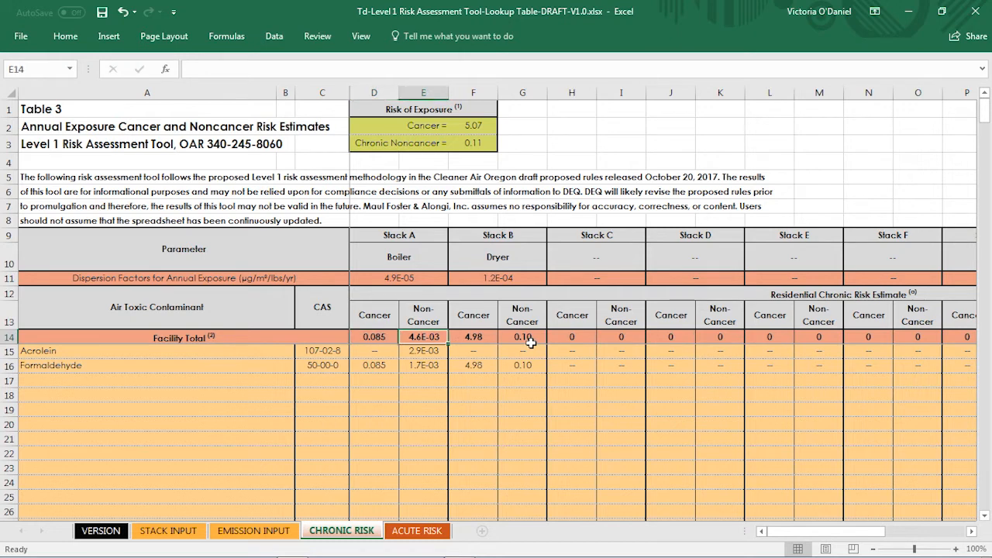
key(Right)
key(Right)
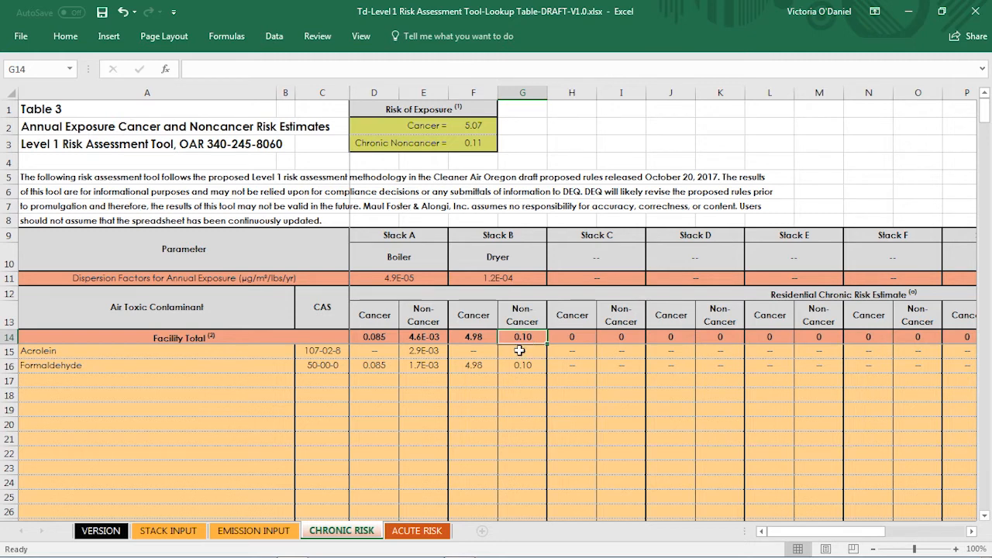
- Examine how Acrolein and Formaldehyde each contribute to the Dryer's total residential cancer risk
click(481, 341)
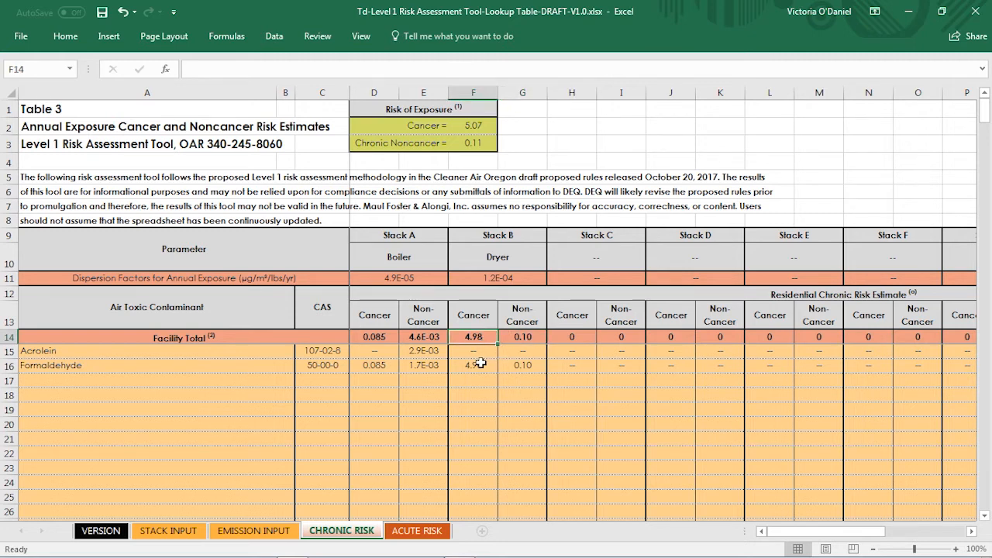
click(481, 353)
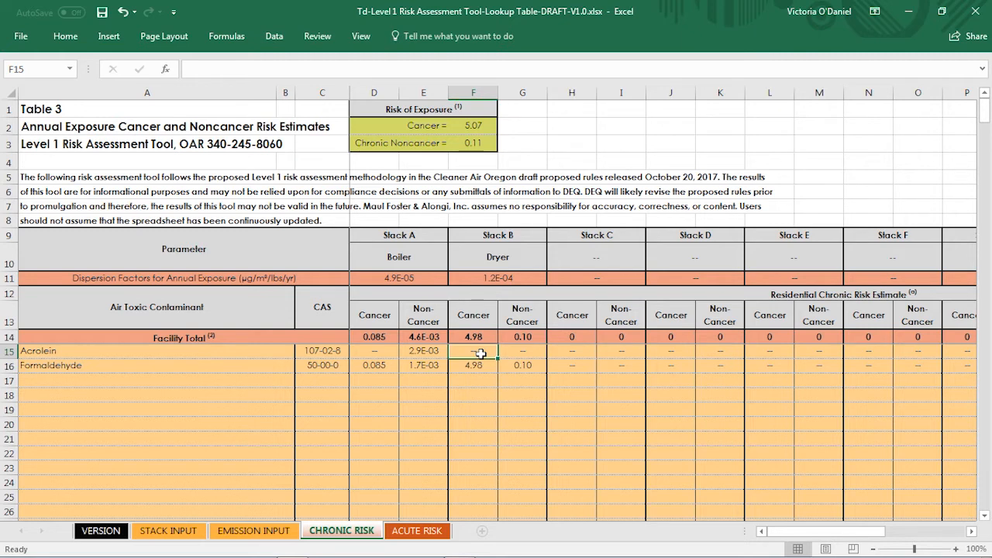
key(shift+Down)
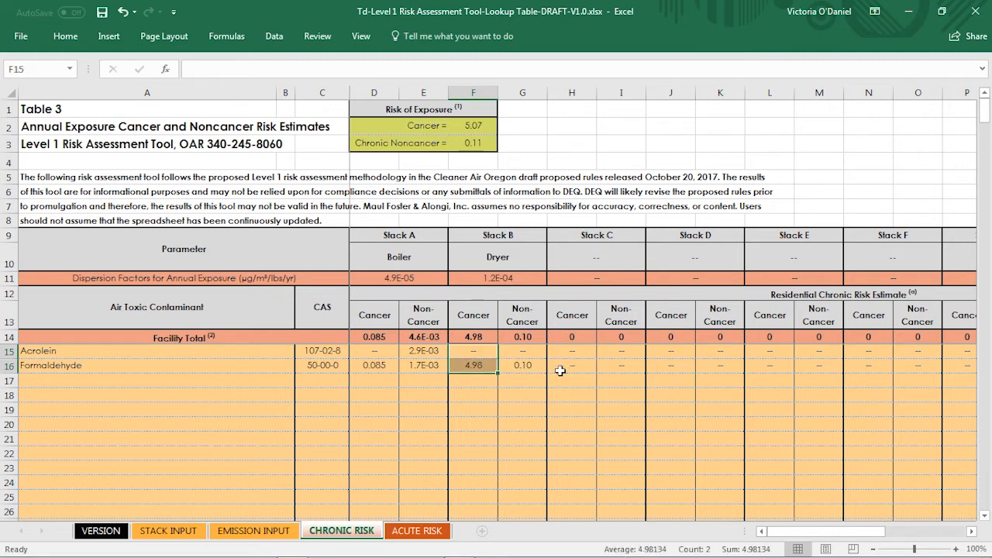
click(487, 364)
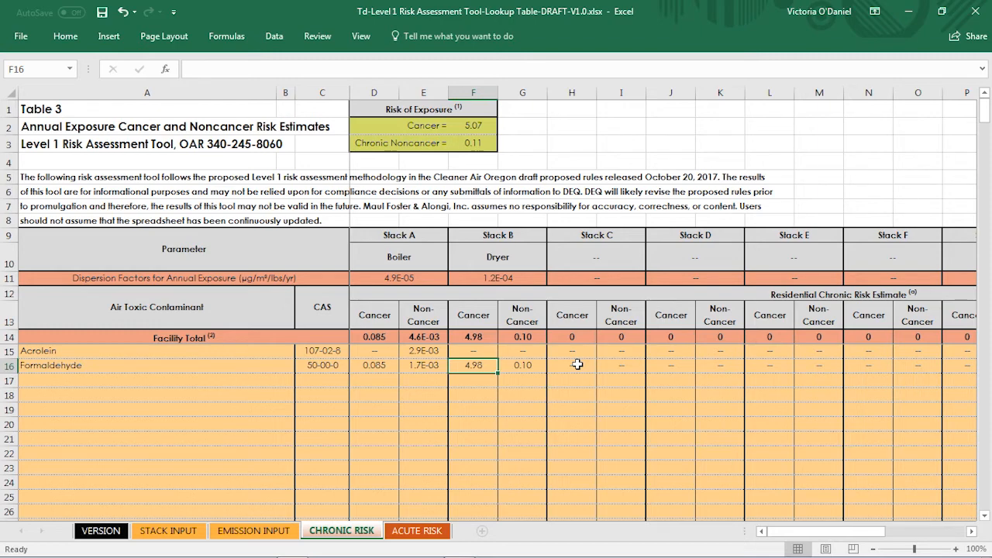
- On the Acute Risk sheet, review the Boiler and Dryer facility totals and the Dryer's formaldehyde acute noncancer risk
key(ctrl+Page_Down)
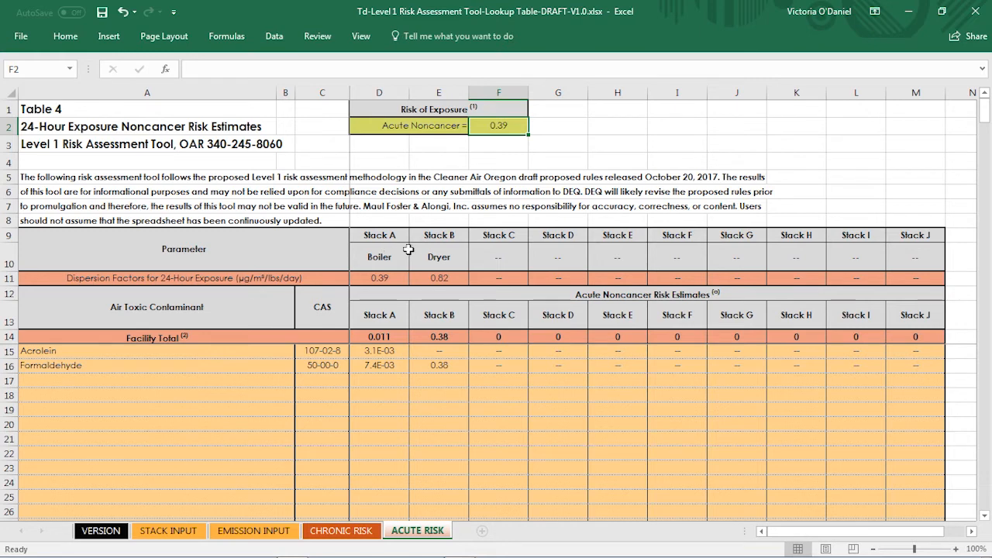
drag(389, 256, 439, 257)
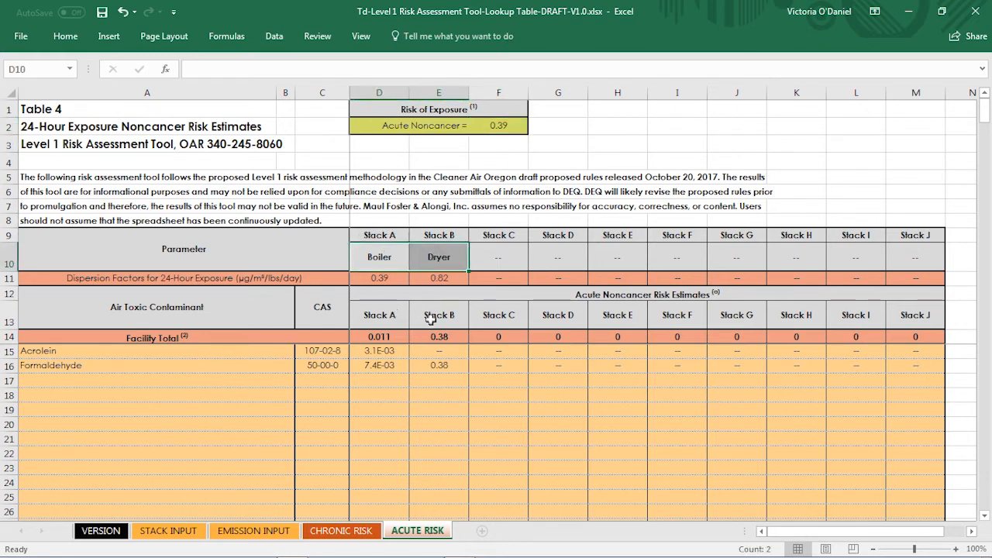
drag(381, 336, 438, 338)
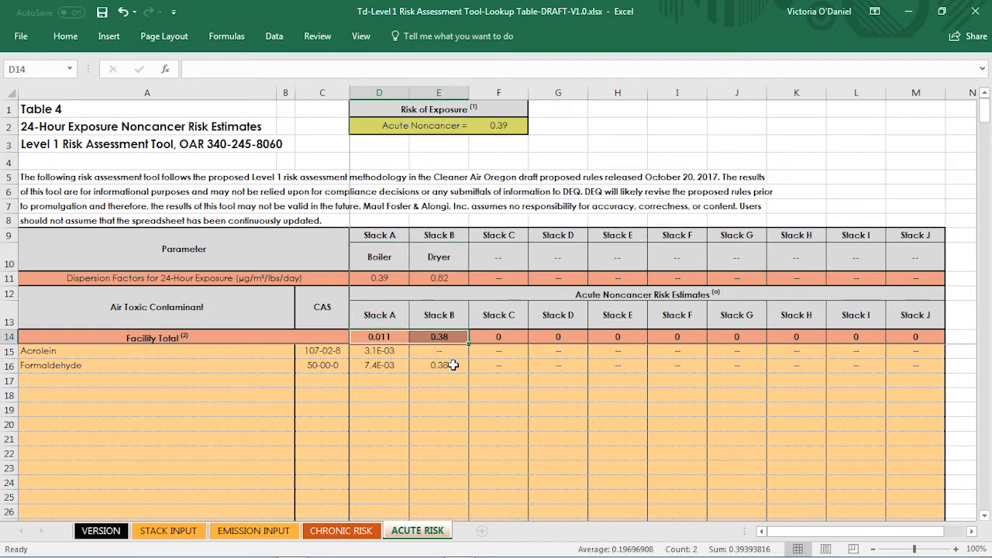
click(453, 365)
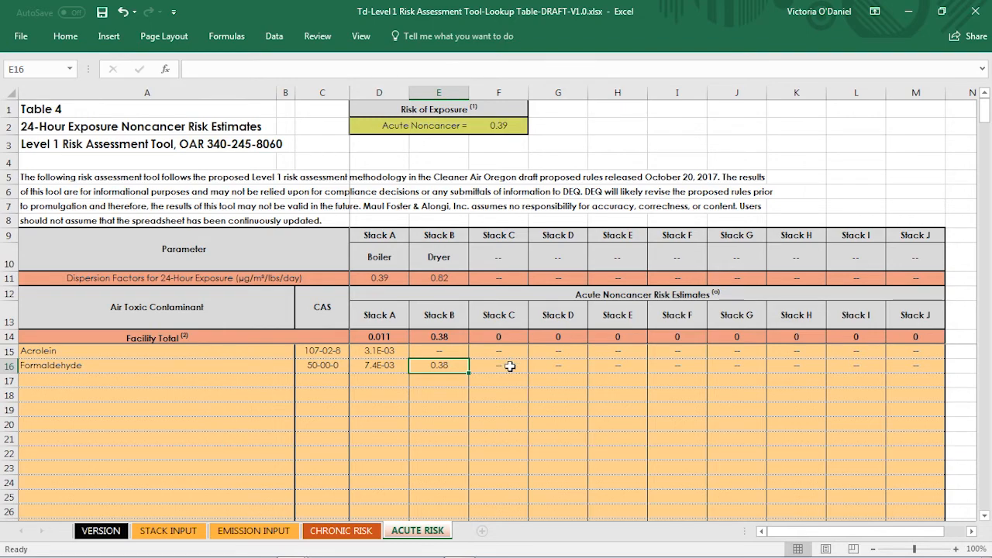
- Switch to the EXAMPLE-V1.0 workbook and review the emission source names and source notes on its Stack Input sheet
key(alt+Tab)
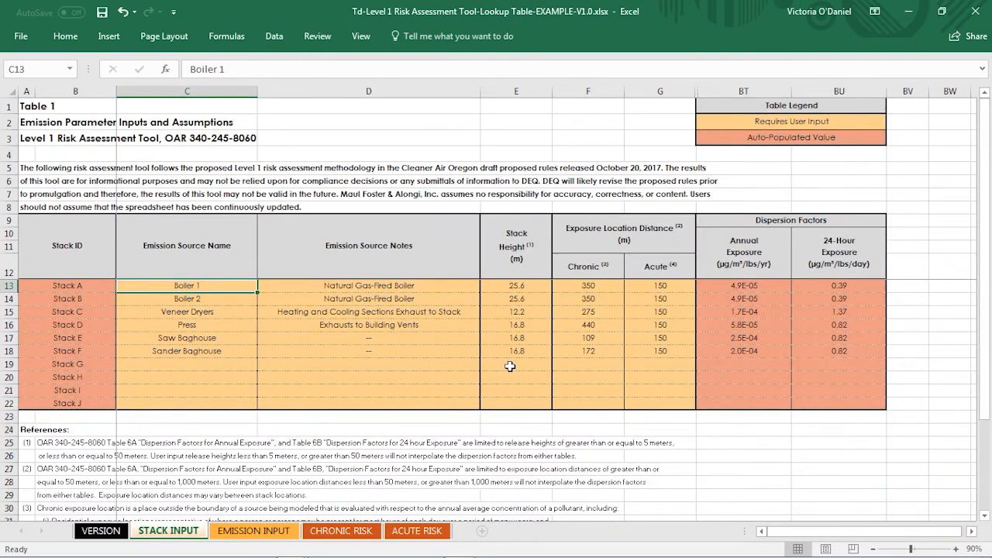
key(shift+Down)
key(shift+Down)
key(shift+Down)
key(shift+Down)
key(shift+Down)
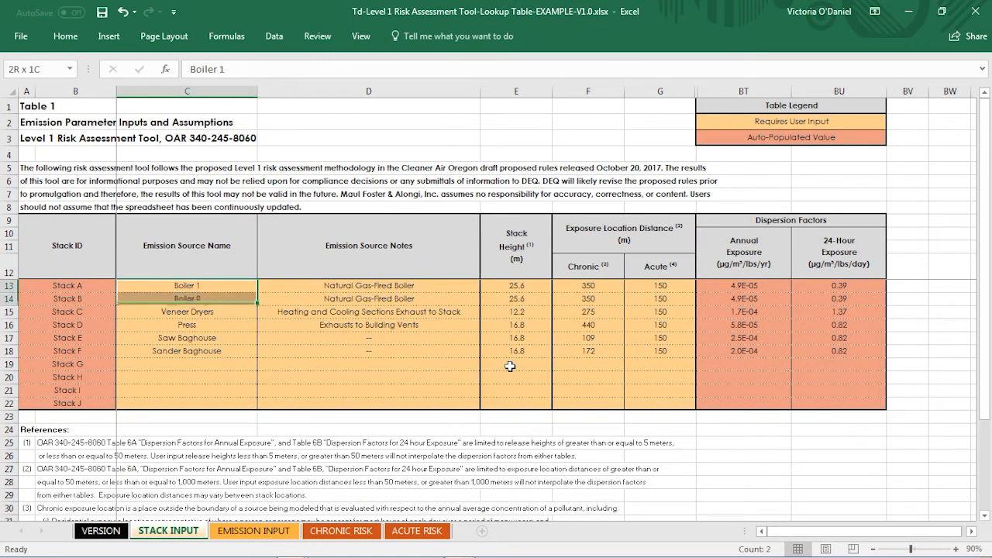
key(Right)
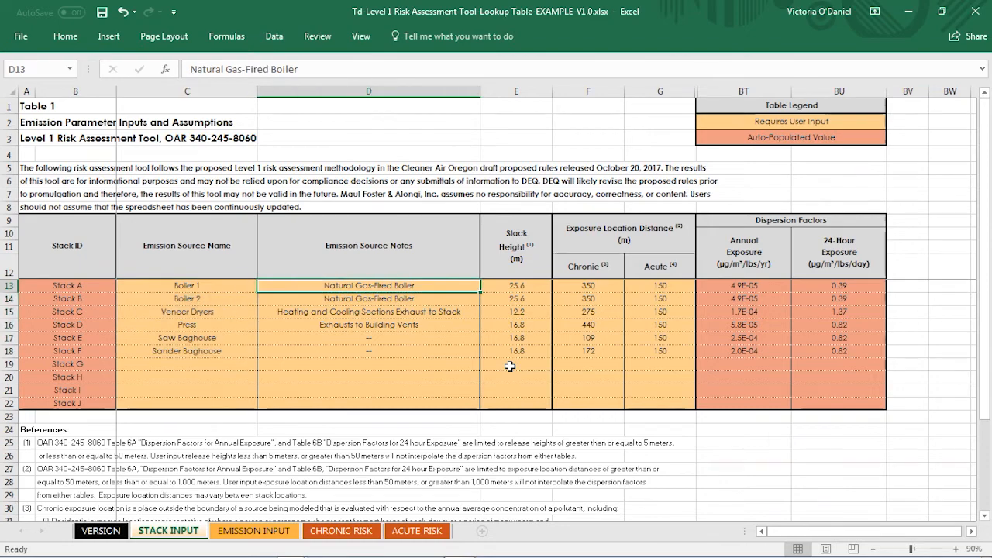
key(shift+Down)
key(shift+Down)
key(shift+Down)
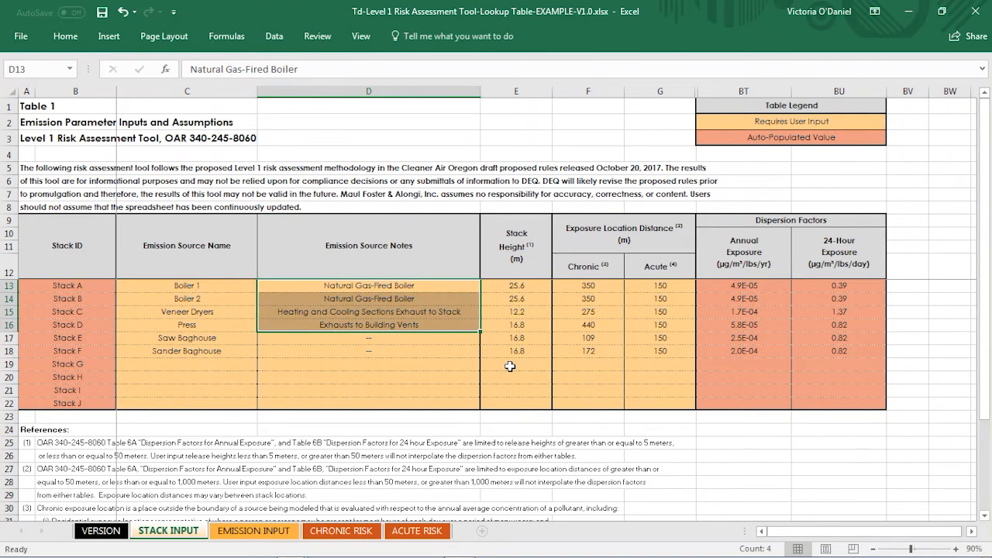
- Look through the example's full air toxic contaminant list and per-stack emissions on the Emission Input sheet
key(ctrl+Page_Down)
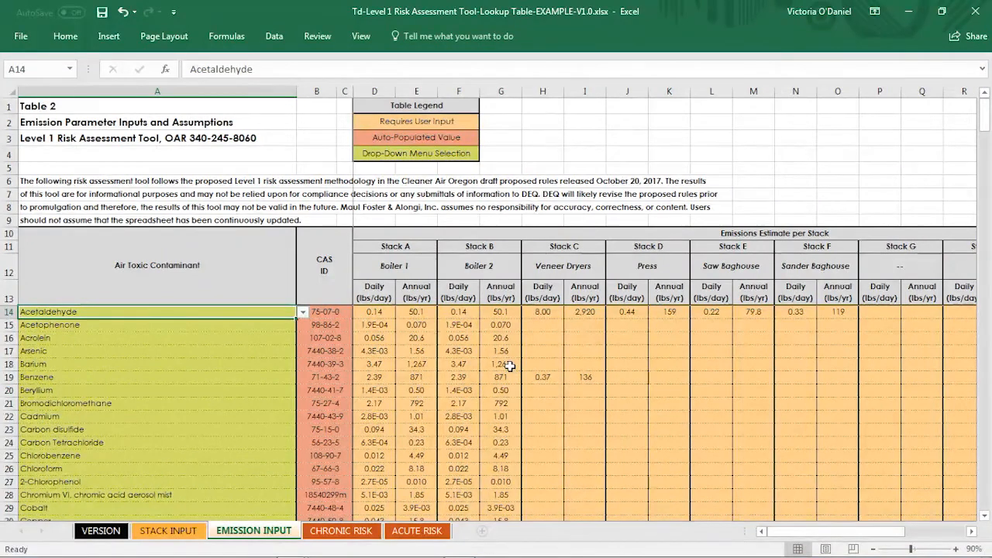
click(982, 516)
drag(982, 516, 982, 519)
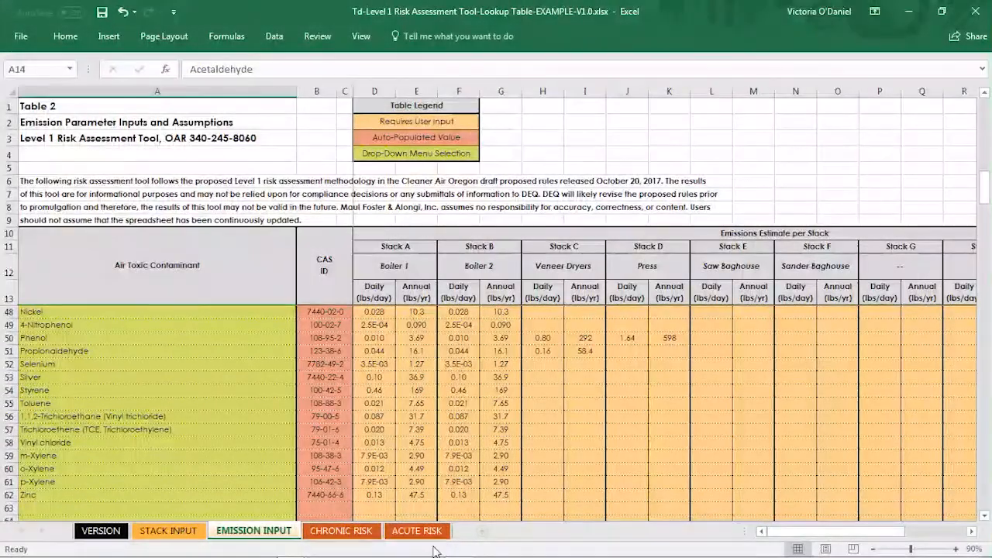
- Review the example's overall cancer and chronic noncancer risk and the boilers' facility totals on the Chronic Risk sheet
click(342, 531)
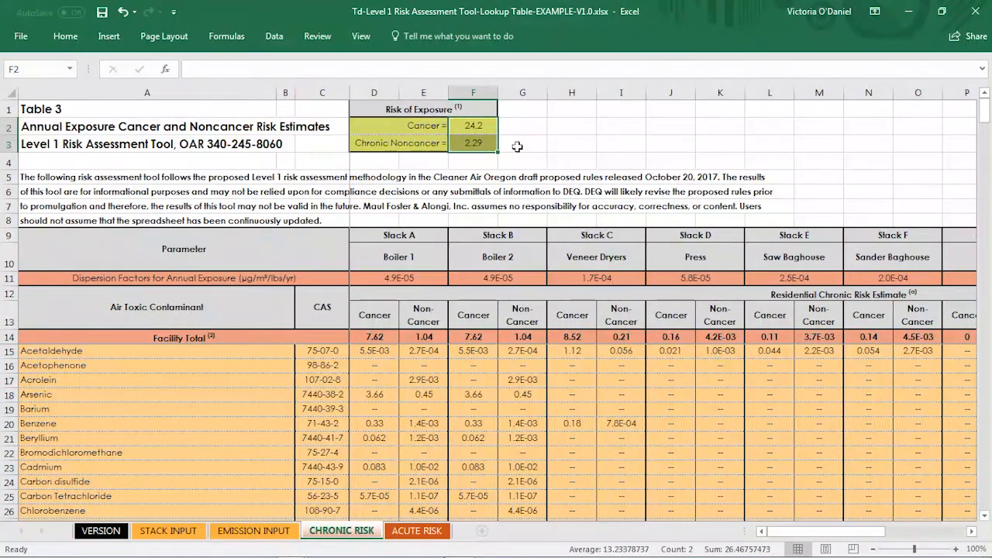
drag(484, 125, 485, 145)
drag(390, 336, 522, 336)
click(488, 335)
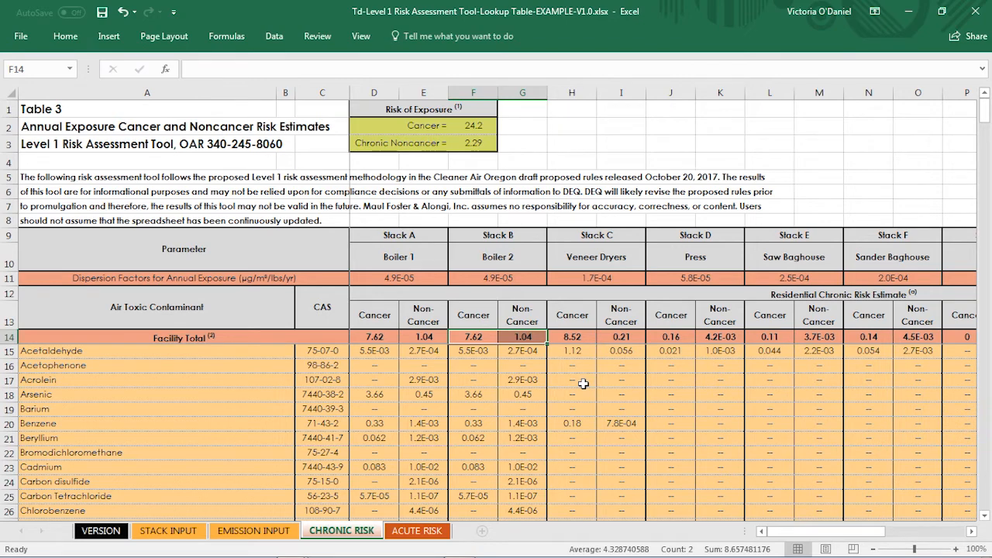
- Review the example's acute noncancer facility totals for the boilers, veneer dryers and press on the Acute Risk sheet
key(ctrl+Page_Down)
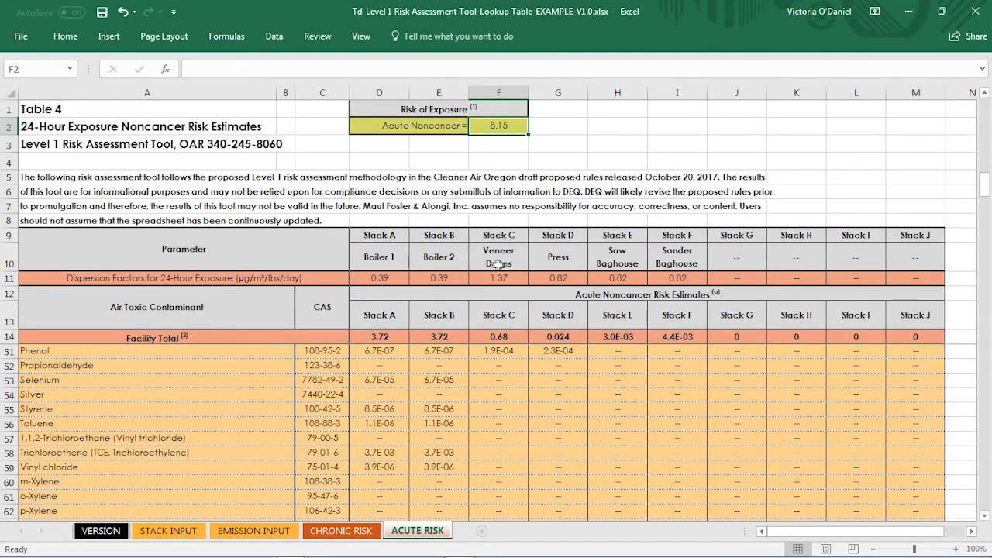
drag(379, 337, 516, 339)
click(573, 336)
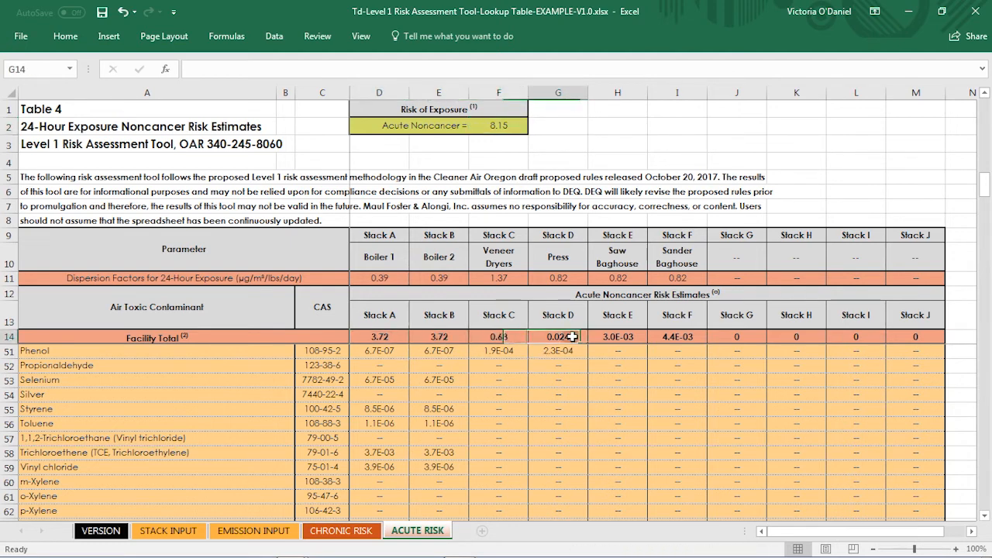